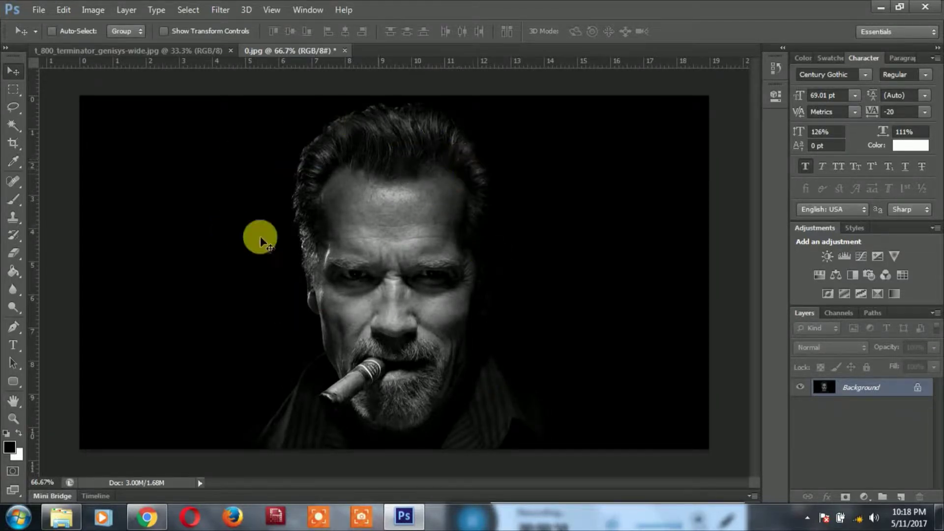
Compare the two open source images, the Terminator skull and the man's portrait 0.jpg.
left_click(152, 51)
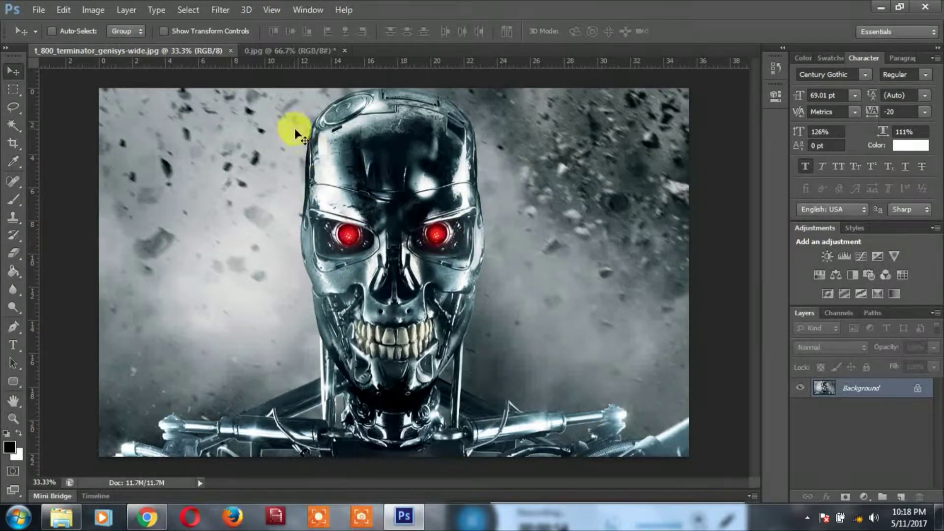
left_click(300, 54)
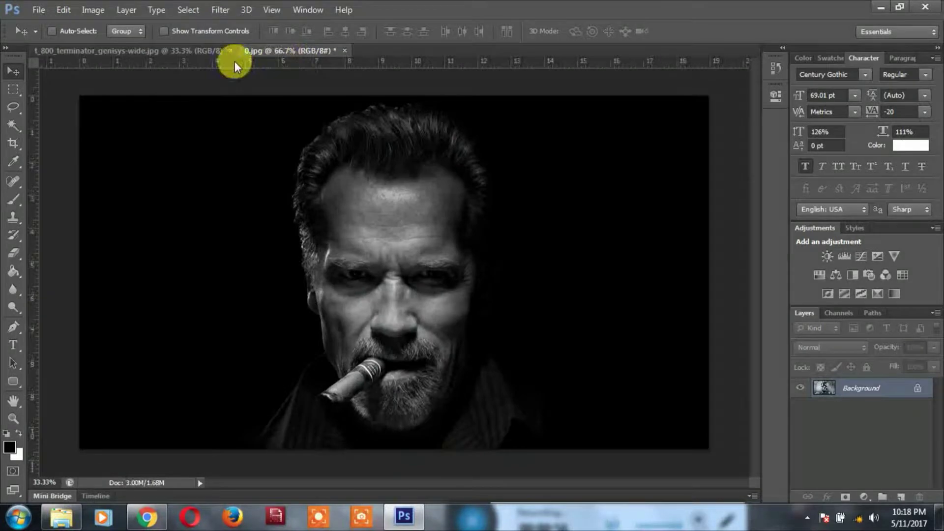
left_click(190, 51)
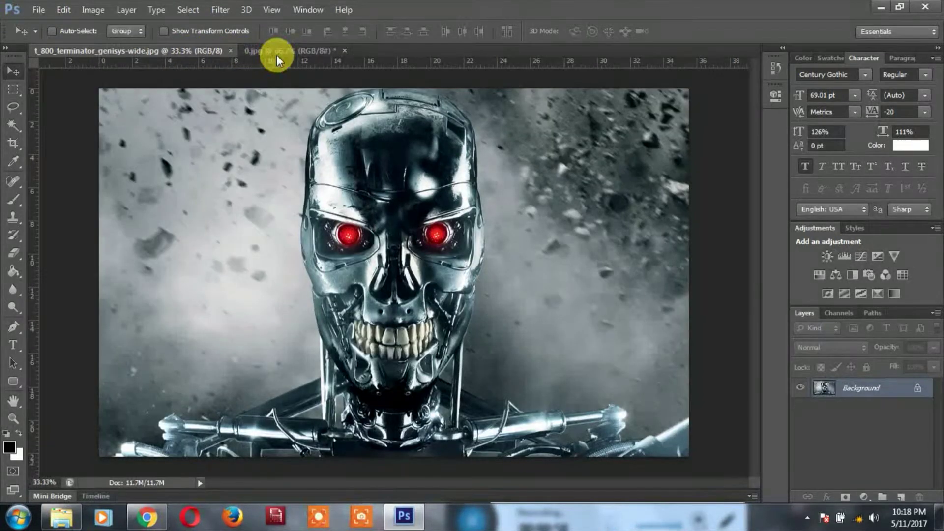
left_click(278, 54)
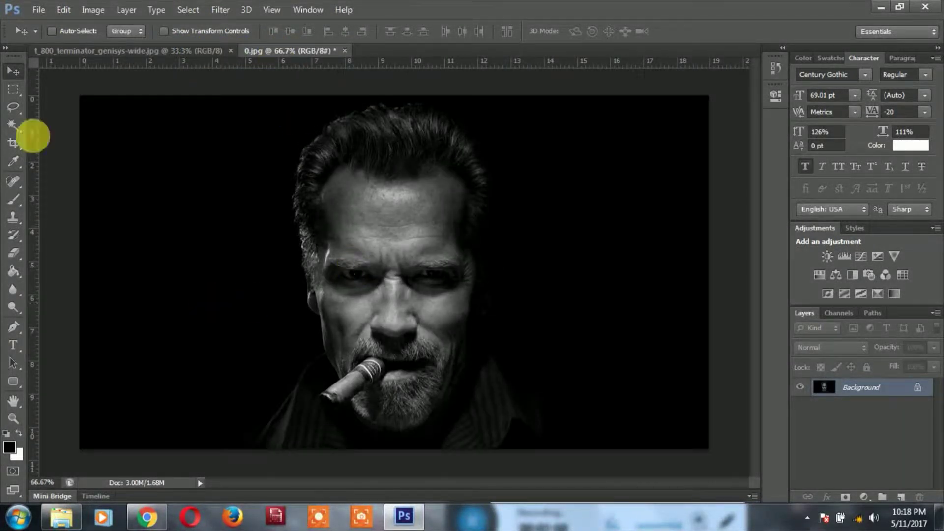
Create a new blank document with the preset settings for the composite.
left_click(38, 9)
left_click(58, 25)
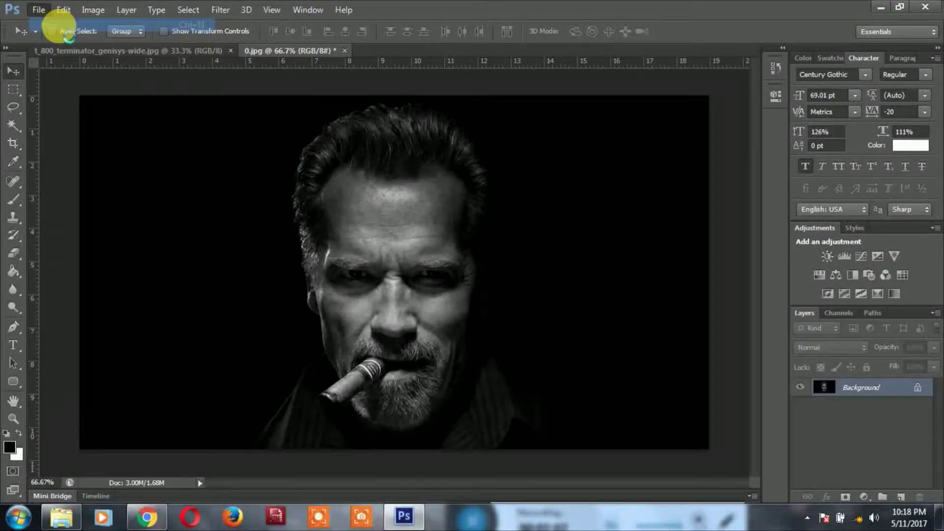
left_click(622, 120)
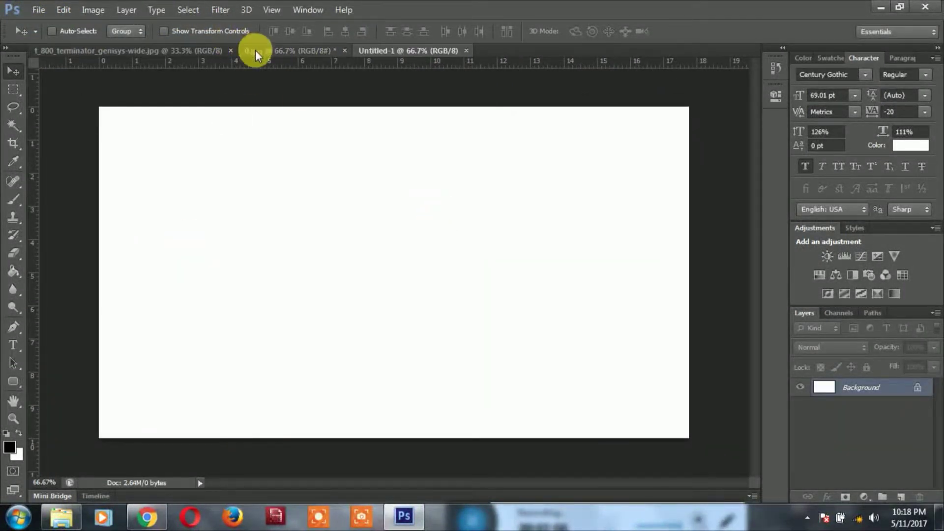
Copy the portrait from 0.jpg into Untitled-1 and position the face in the left part of the canvas.
left_click(256, 50)
left_click_drag(376, 217, 405, 193)
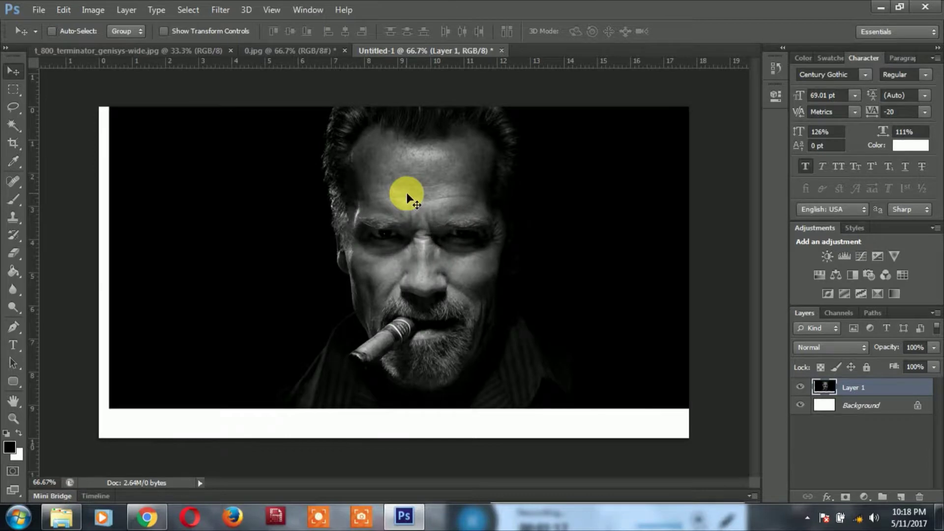
mouse_move(388, 279)
left_mouse_down()
mouse_move(380, 284)
mouse_move(386, 263)
left_mouse_up()
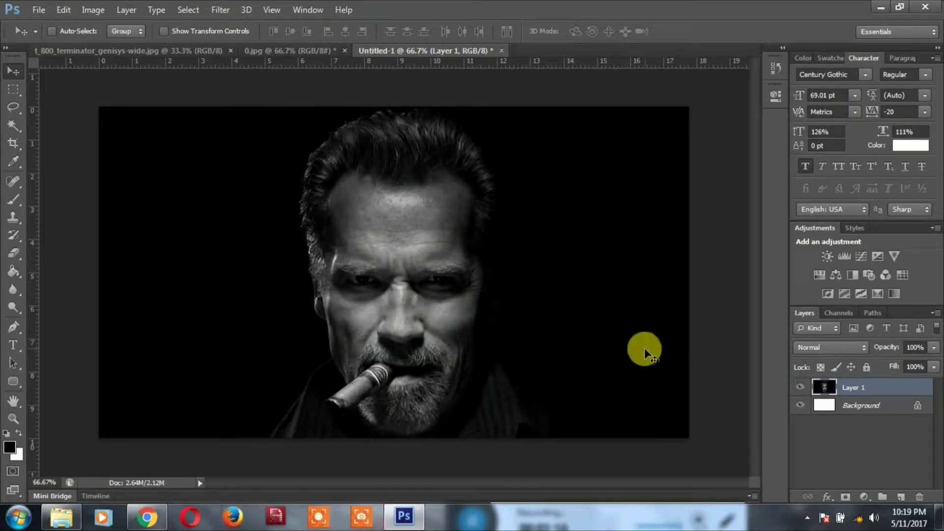
left_click_drag(474, 328, 322, 325)
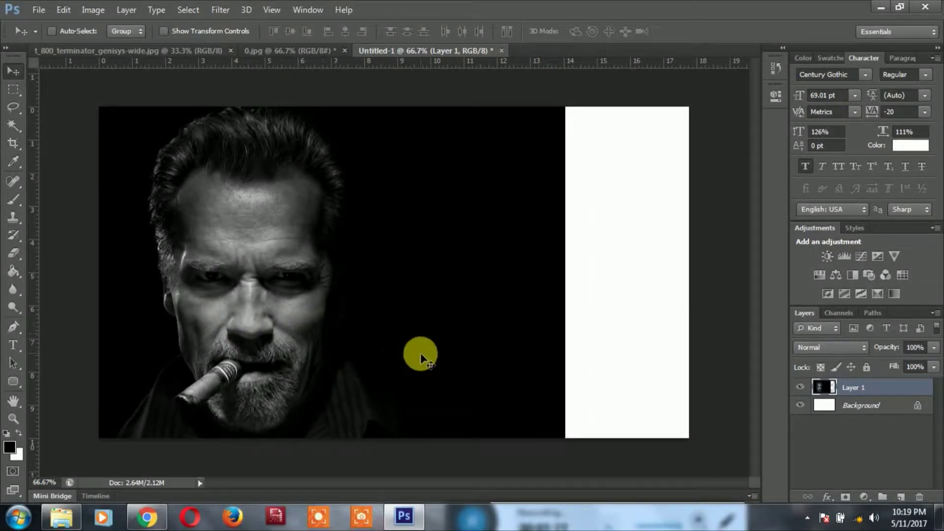
Scale the portrait layer down to about 94% so it fits the canvas height.
key("ctrl+t")
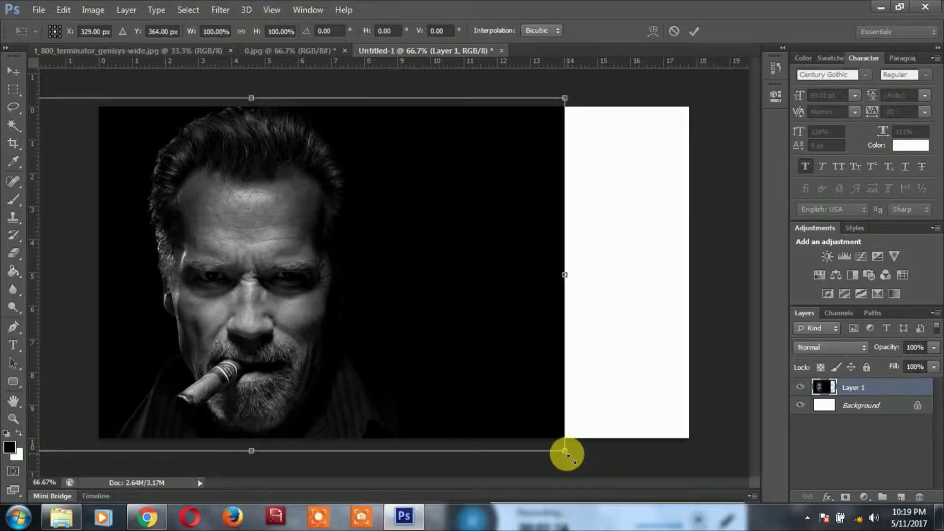
left_click_drag(566, 451, 547, 441)
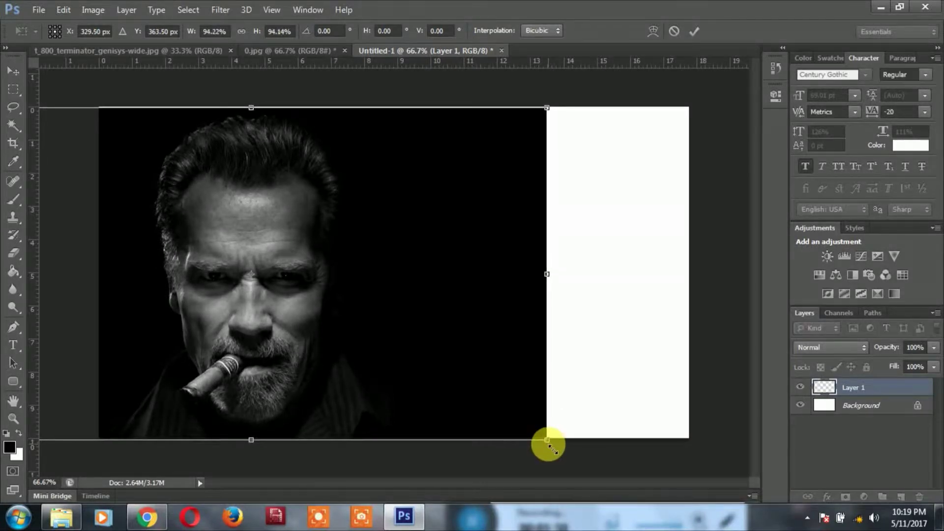
key("Return")
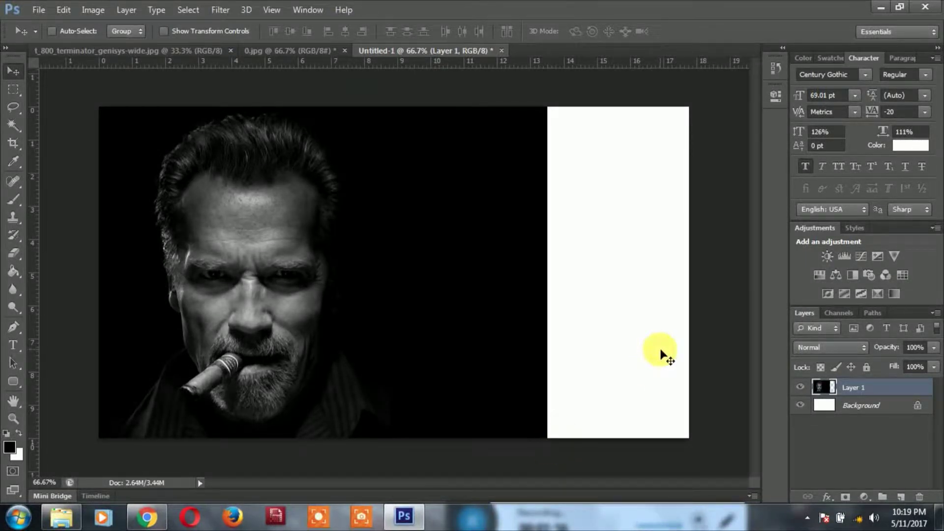
left_click_drag(660, 350, 673, 361)
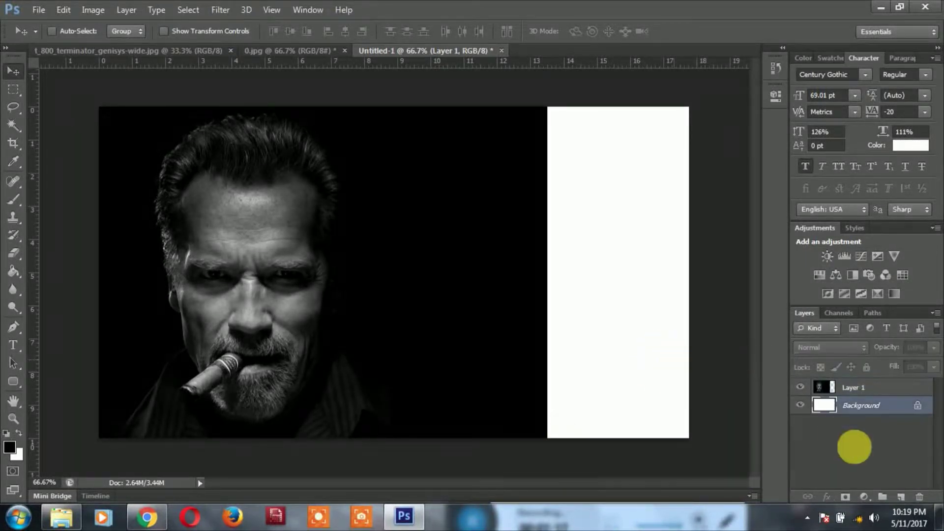
Convert the white Background into regular Layer 0 and give it a black (000000) Color Overlay.
double_click(903, 415)
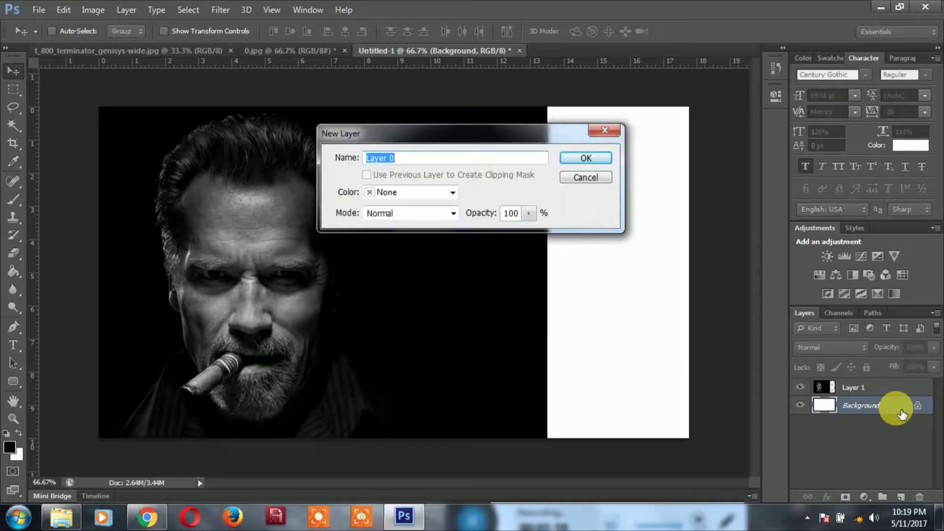
left_click(594, 153)
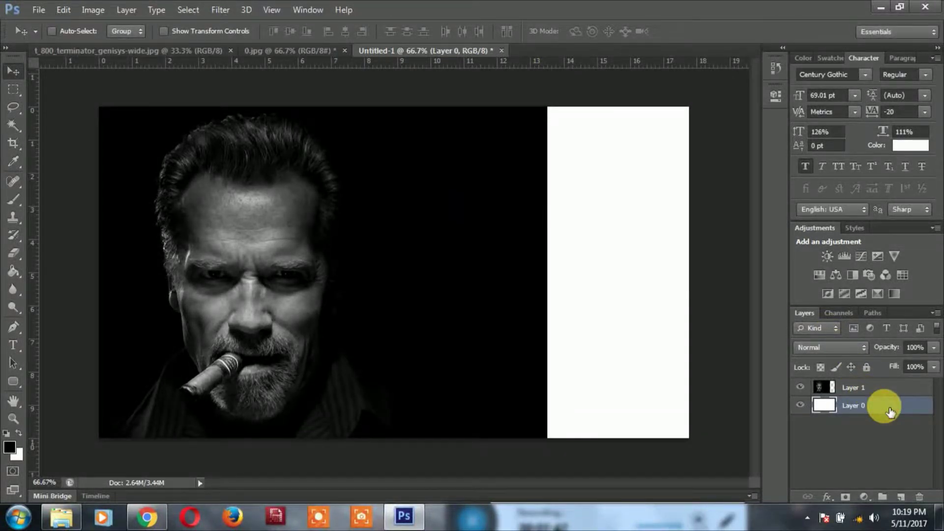
double_click(890, 412)
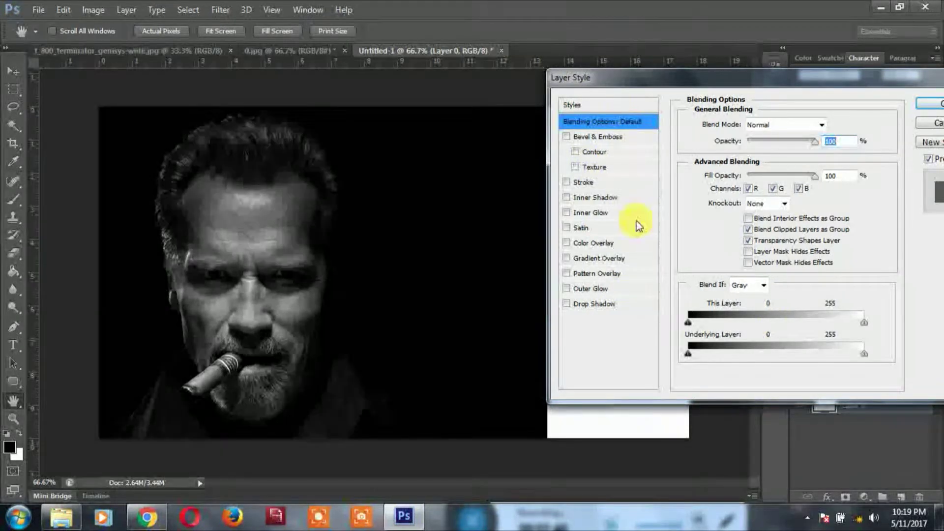
left_click(590, 242)
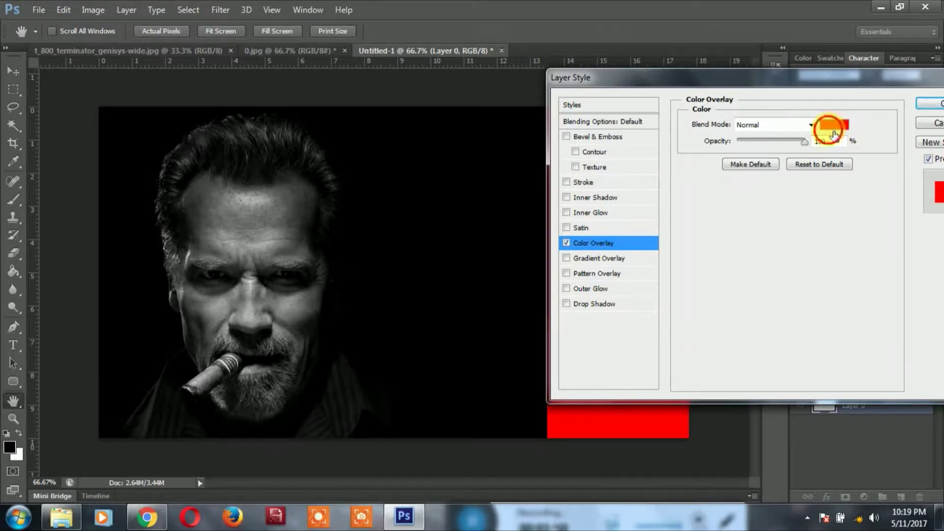
left_click(835, 125)
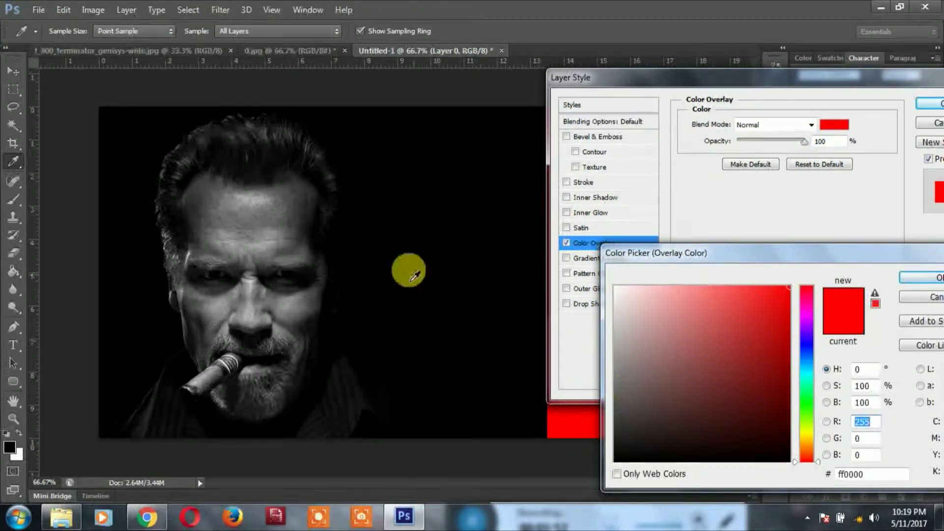
left_click(404, 268)
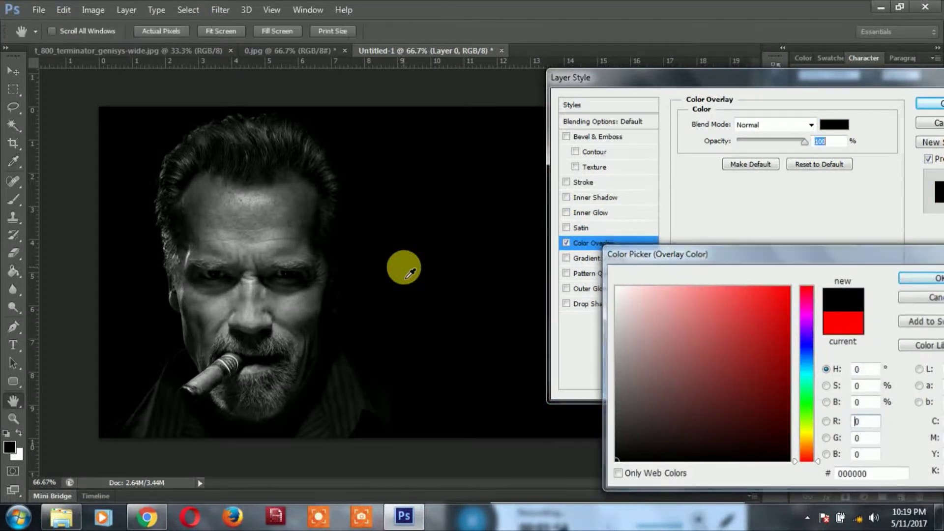
key("Return")
key("Return")
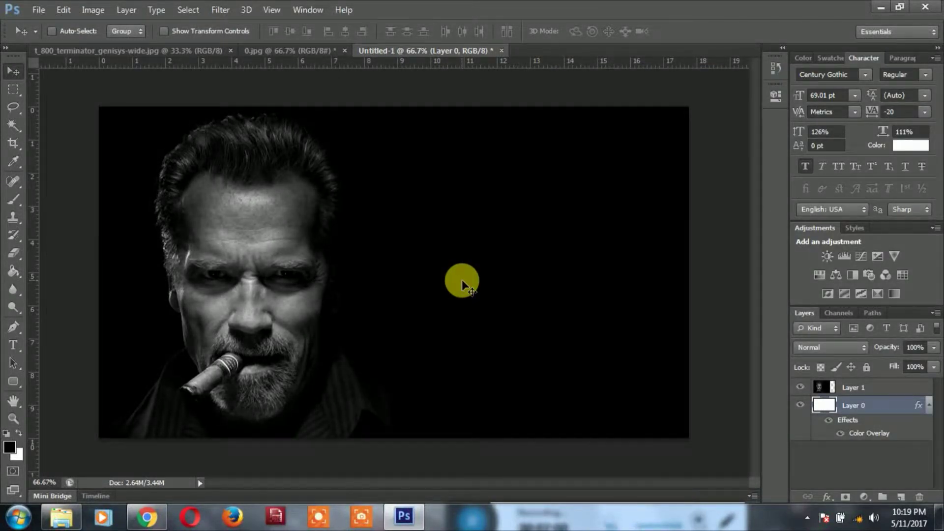
Copy the Terminator image into Untitled-1 and place its layer above the portrait layer.
left_click(158, 50)
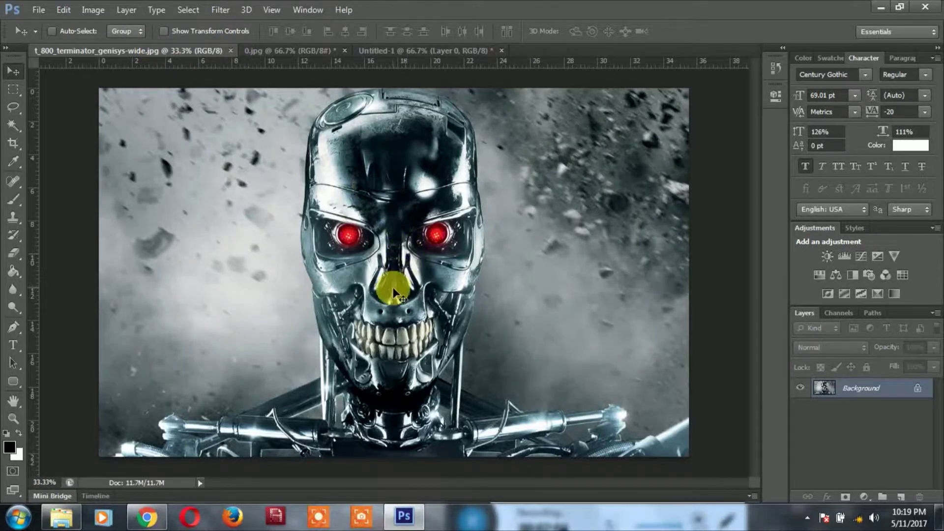
left_click_drag(411, 187, 305, 241)
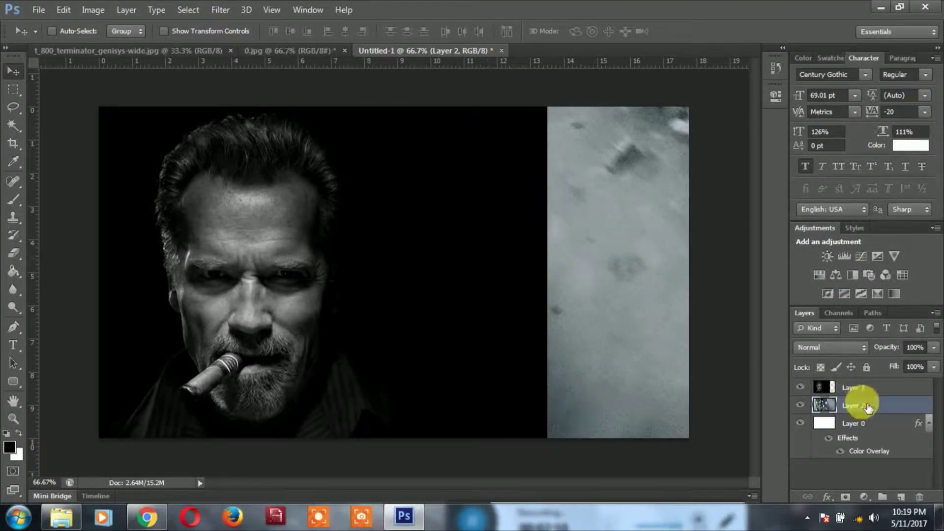
left_click_drag(880, 410, 880, 389)
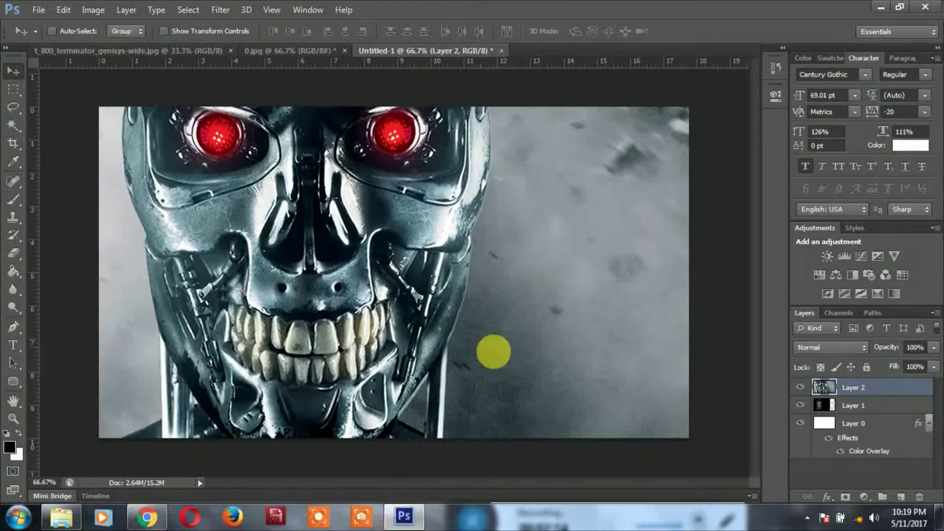
Move the Terminator layer down slightly and scale it down until the whole skull fits within the canvas height.
left_click_drag(391, 270, 398, 332)
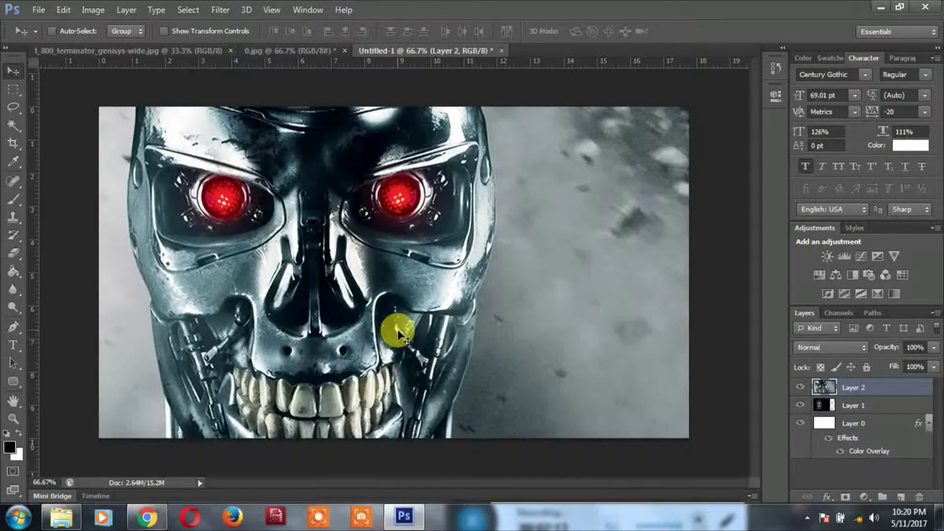
key("ctrl+minus")
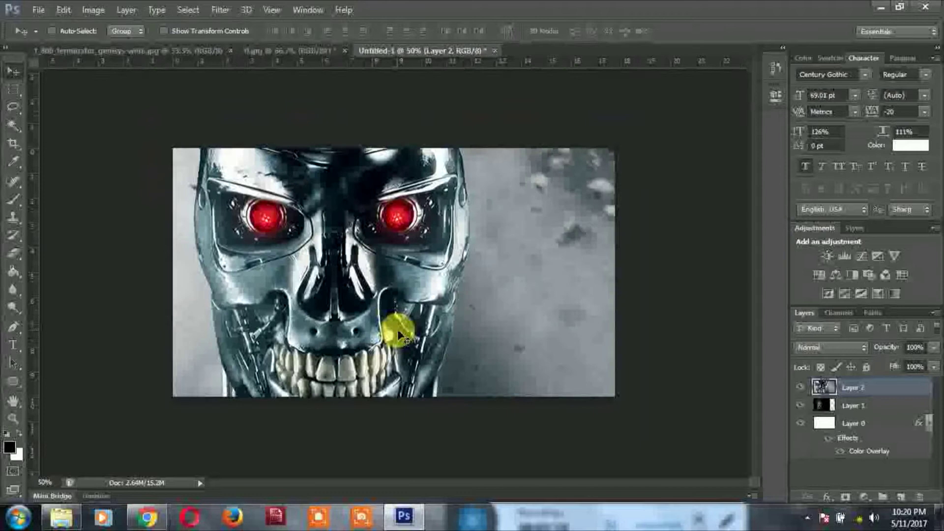
key("ctrl+minus")
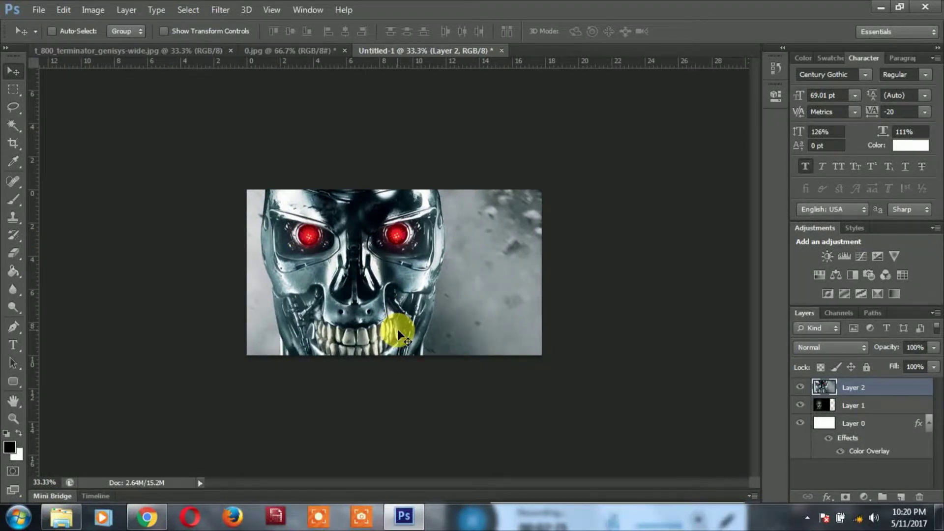
key("ctrl+t")
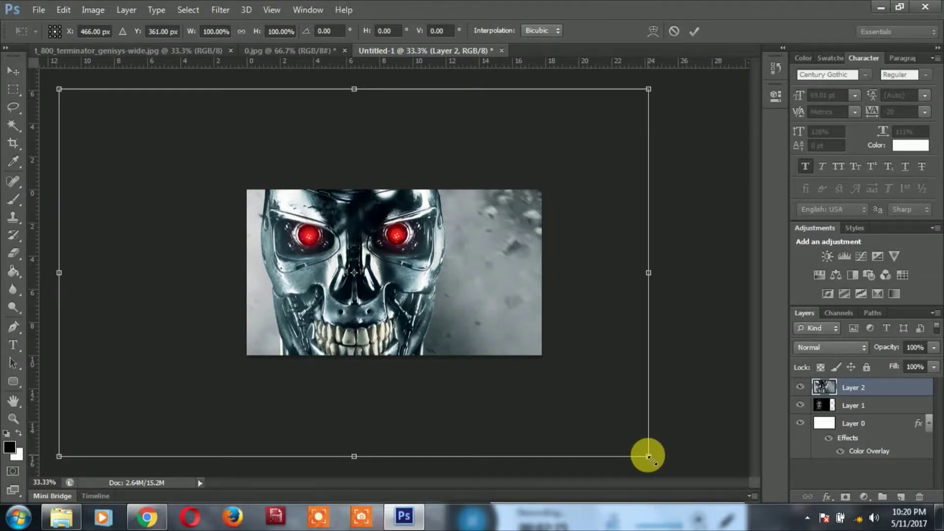
left_click_drag(649, 458, 487, 358)
key("Return")
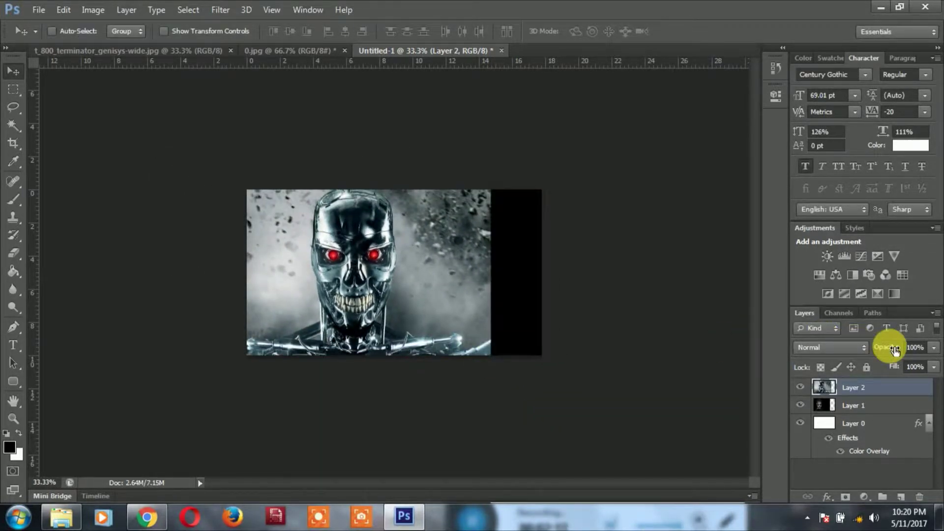
Lower the Terminator layer's opacity to 48% and move the skull over the man's face.
mouse_move(901, 350)
left_mouse_down()
mouse_move(877, 345)
mouse_move(900, 352)
left_mouse_up()
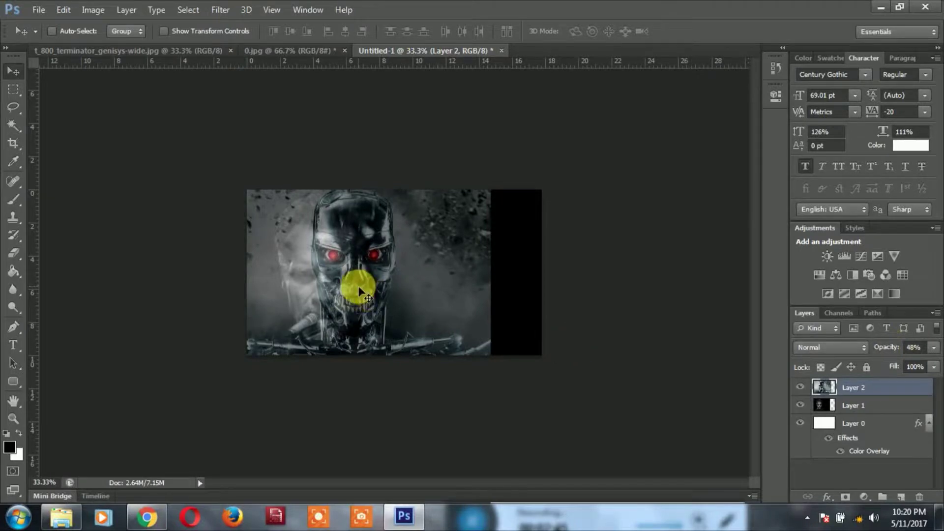
key("ctrl+plus")
key("ctrl+plus")
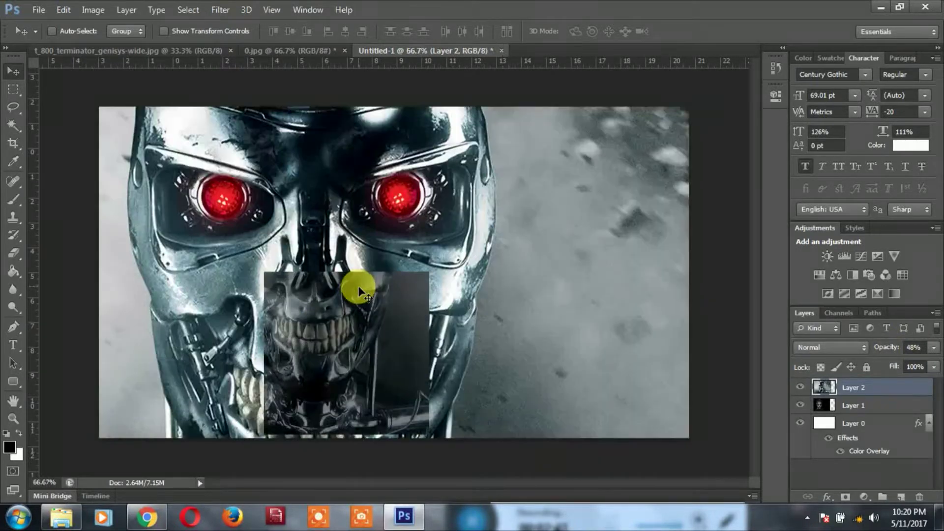
key("ctrl+minus")
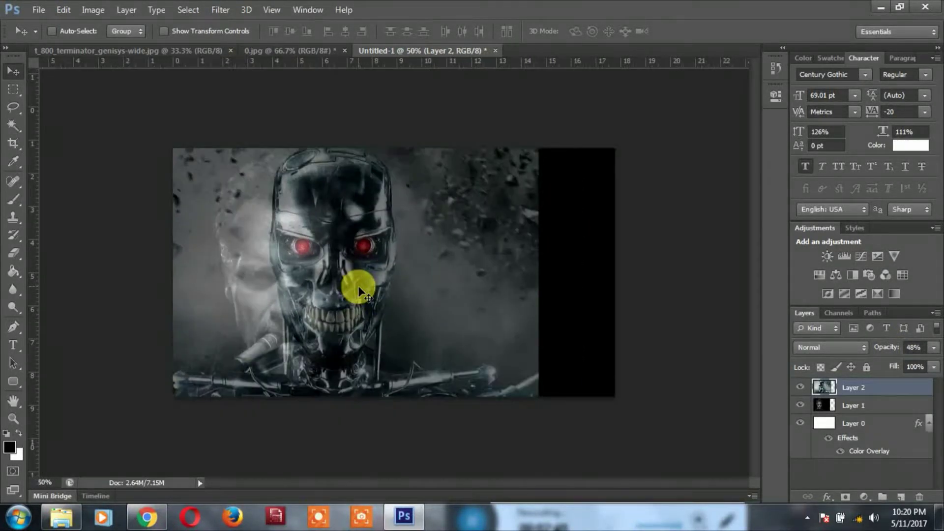
left_click_drag(337, 276, 299, 278)
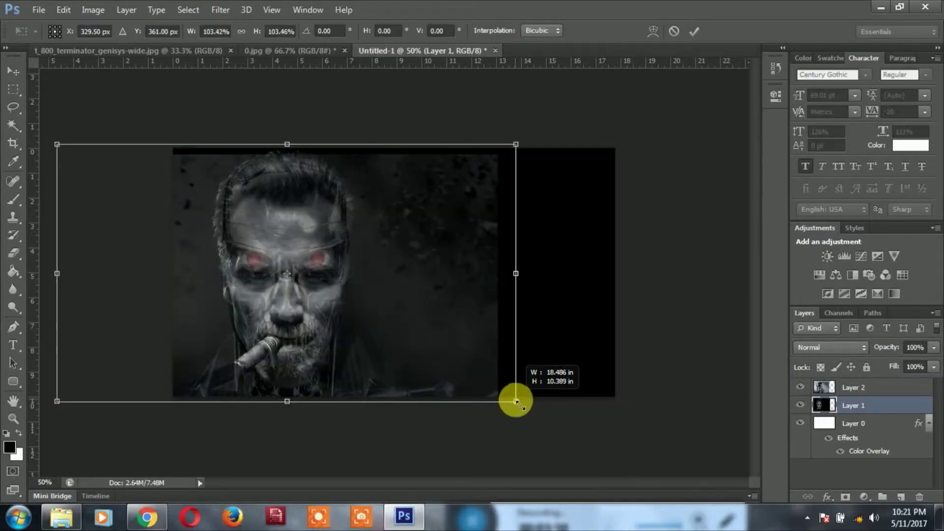
Scale the man's portrait layer (Layer 1) to about 104% and move it up 24 px to align the faces.
left_click_drag(517, 396, 517, 401)
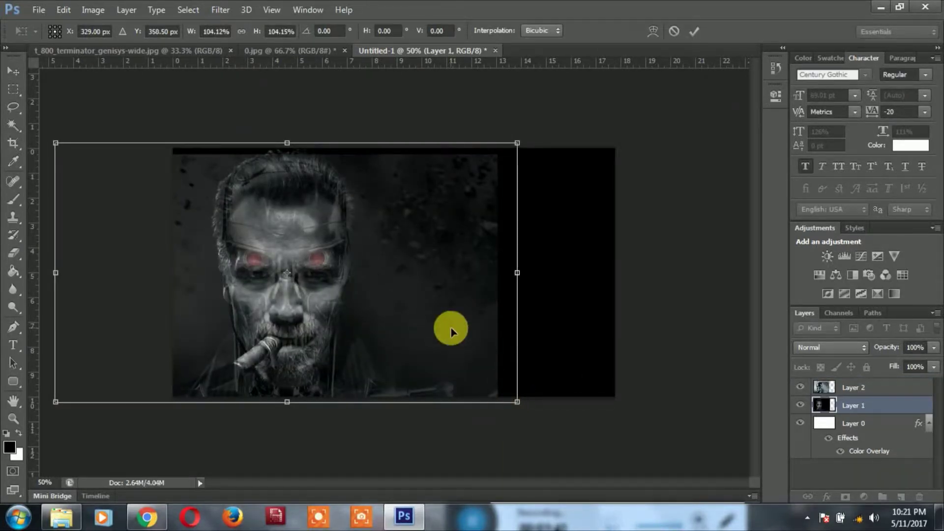
key("Up")
key("Up")
key("Up")
key("Up")
key("Up")
key("Up")
key("Up")
key("Up")
key("Up")
key("Up")
key("Up")
key("Up")
key("Up")
key("Up")
key("Up")
key("Up")
key("Up")
key("Up")
key("Up")
key("Up")
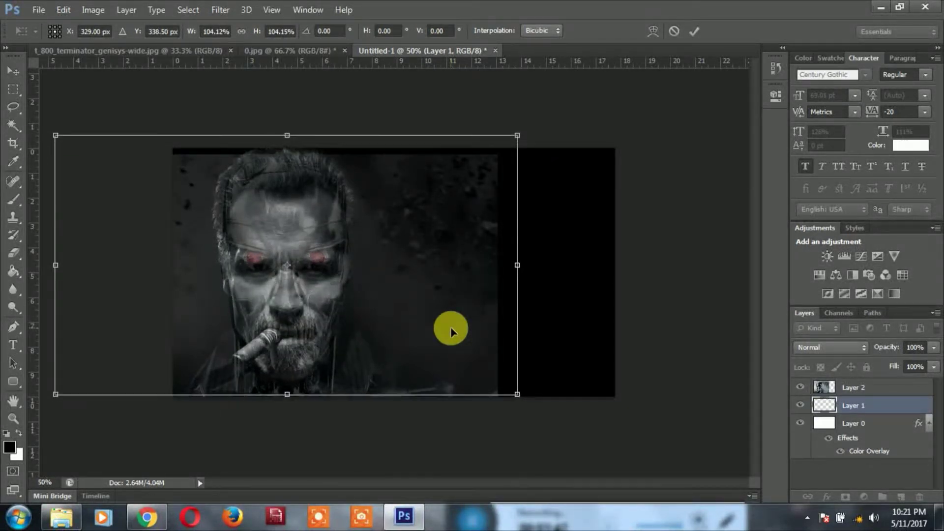
key("Up")
key("Up")
key("Up")
key("Up")
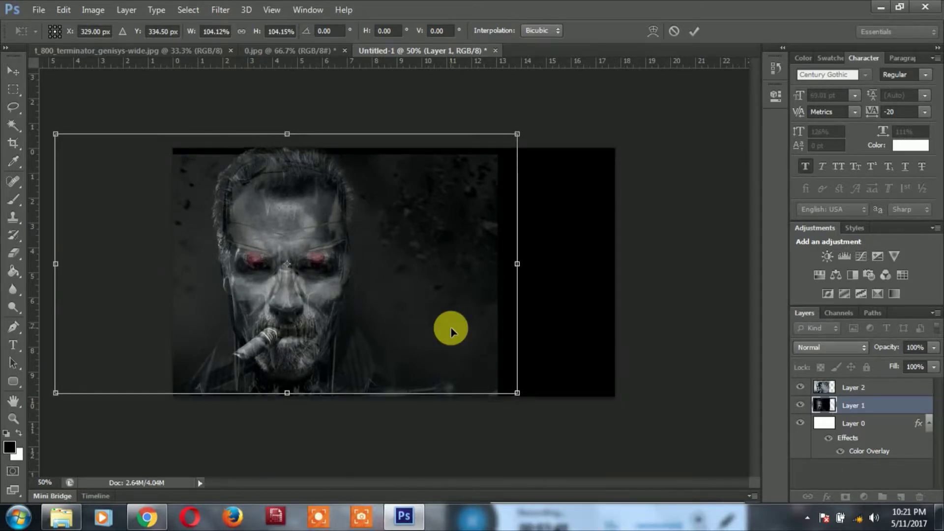
key("Return")
Move the Terminator layer (Layer 2) up 10 px and restore its opacity to 100%.
left_click(882, 388)
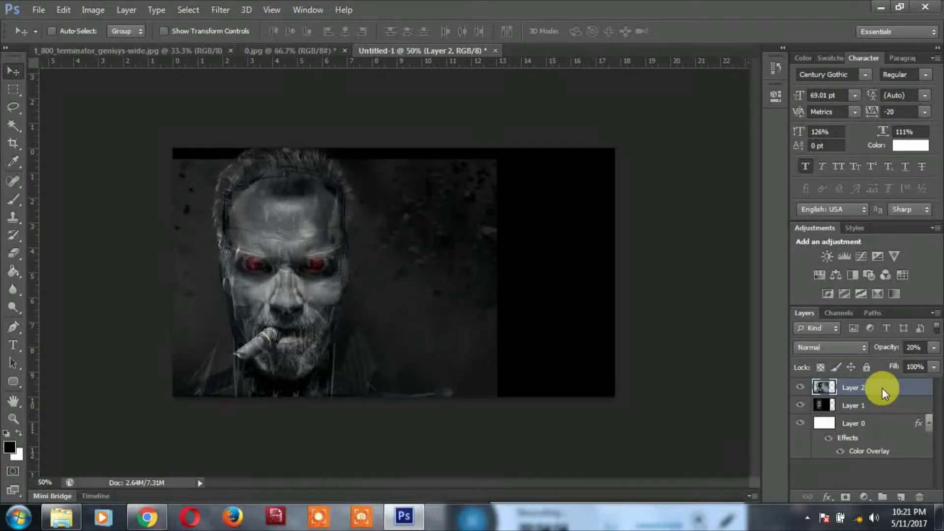
key("shift+Up")
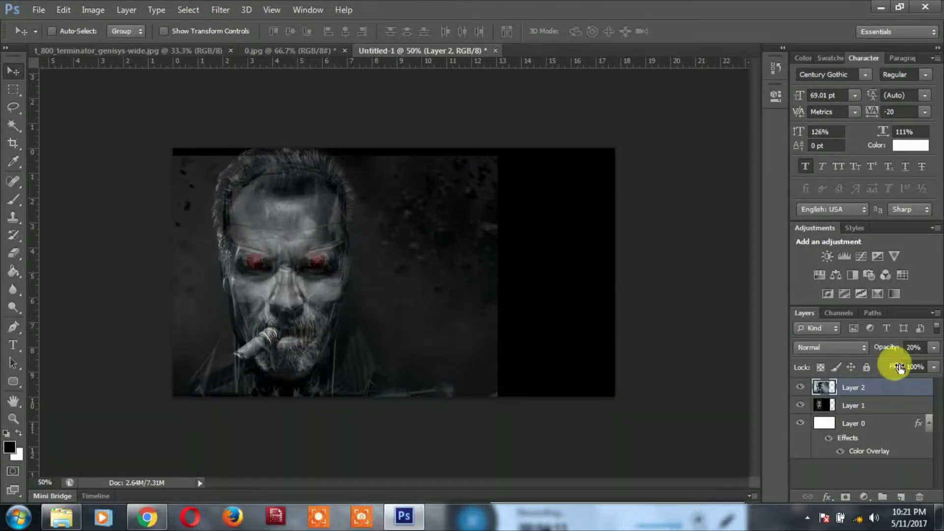
left_click_drag(895, 350, 932, 338)
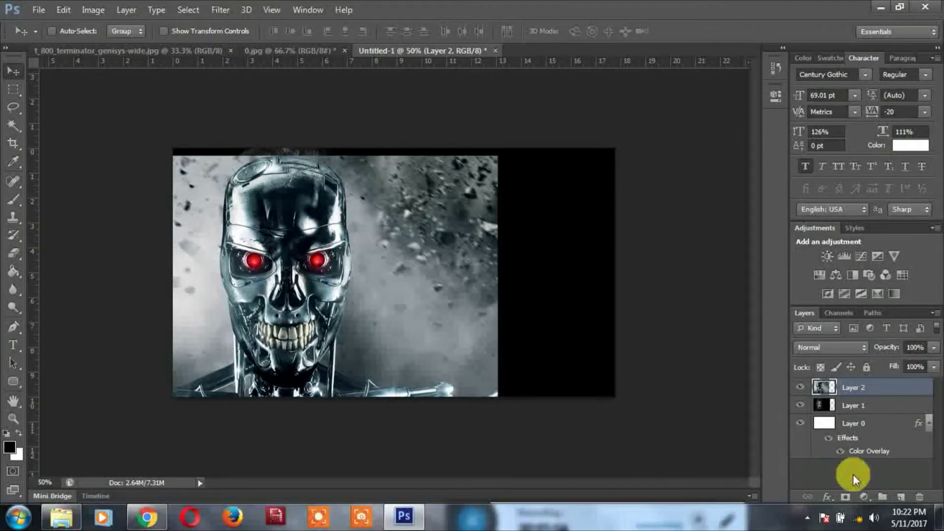
Add a layer mask to the Terminator layer and choose the hard round brush with 100% hardness.
left_click(854, 497)
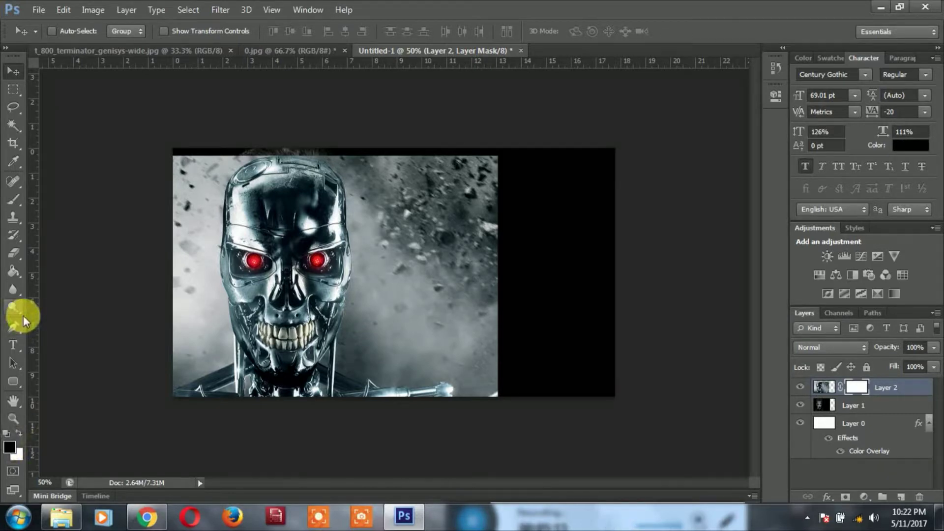
left_click(13, 199)
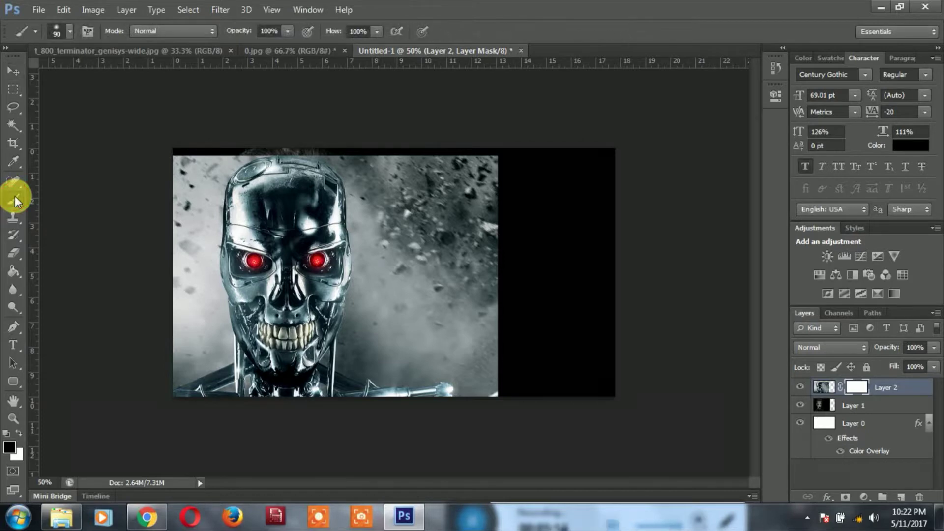
left_click(70, 33)
left_click(49, 139)
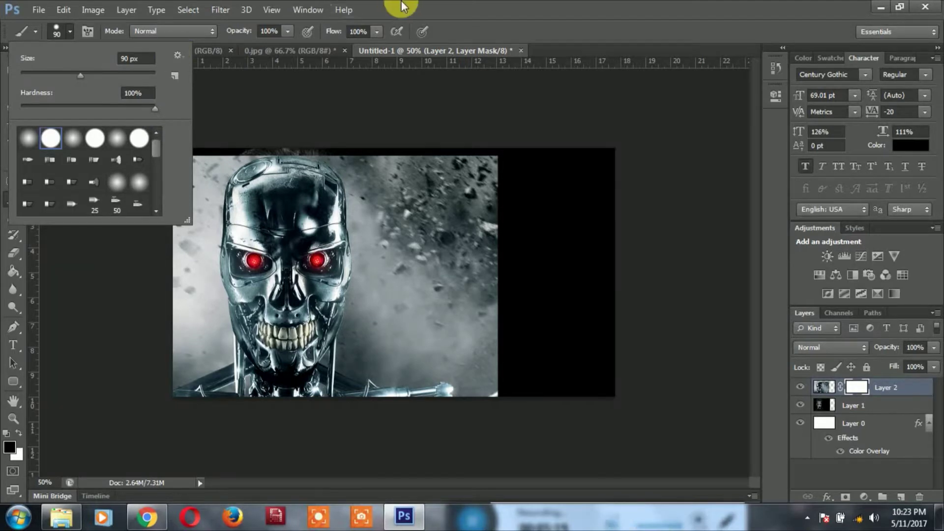
left_click(445, 7)
Enlarge the brush to 600 px and paint black on the mask to hide the entire Terminator image.
key("bracketright")
key("bracketright")
key("bracketright")
key("bracketright")
key("bracketright")
key("bracketright")
key("bracketright")
key("bracketright")
key("bracketright")
key("bracketright")
key("bracketright")
key("bracketright")
key("bracketright")
key("bracketright")
key("bracketright")
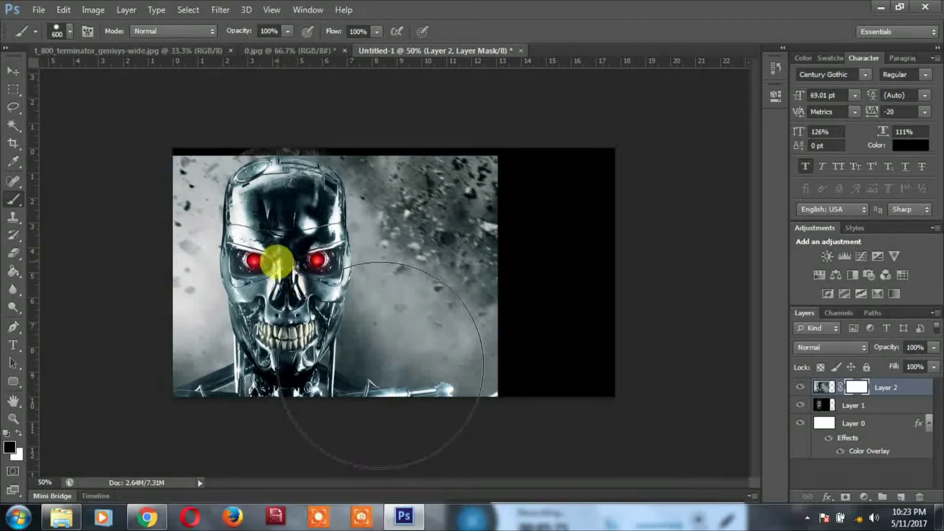
left_click(230, 215)
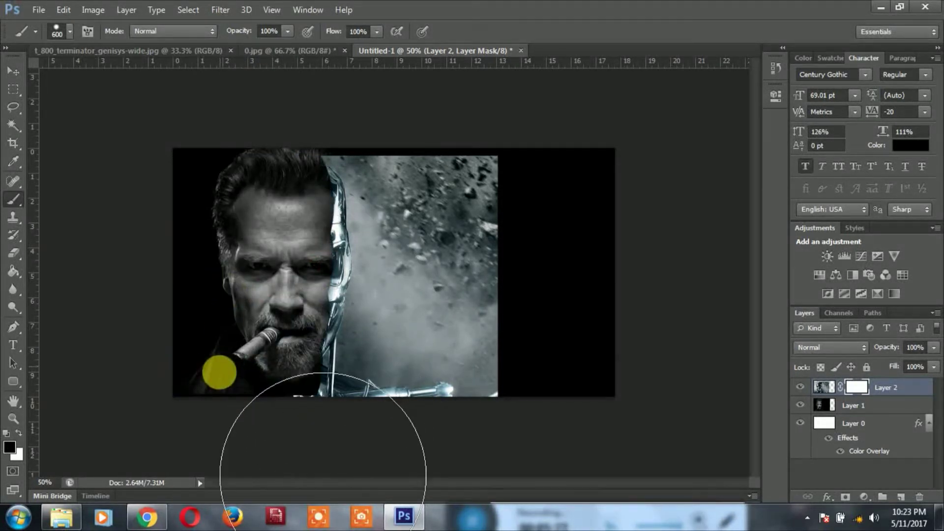
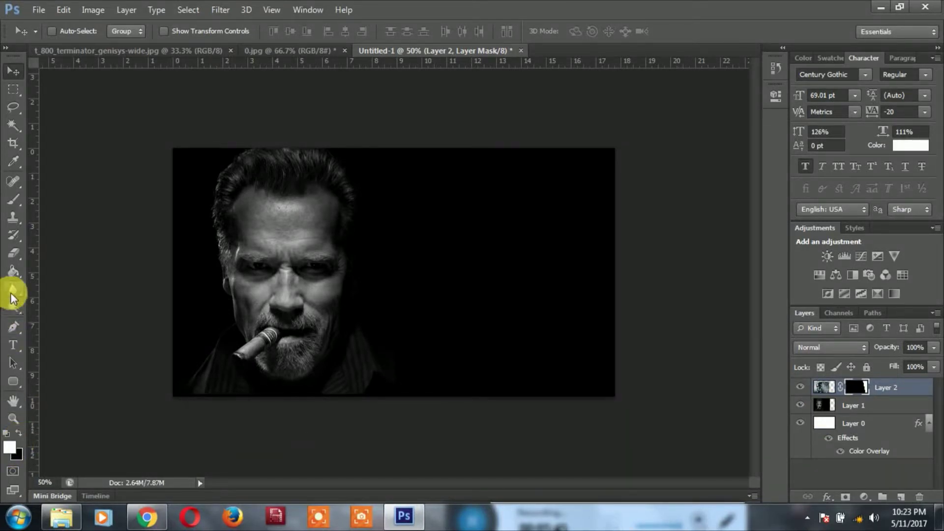
Paint white on the mask with a soft round 80 px brush to reveal one red Terminator eye, and fit it over the man's eye.
left_click(14, 199)
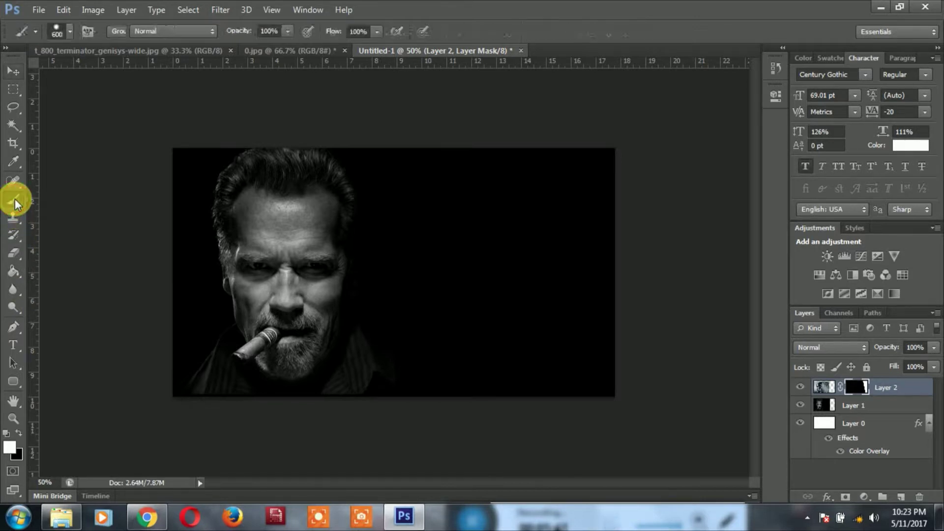
left_click(68, 31)
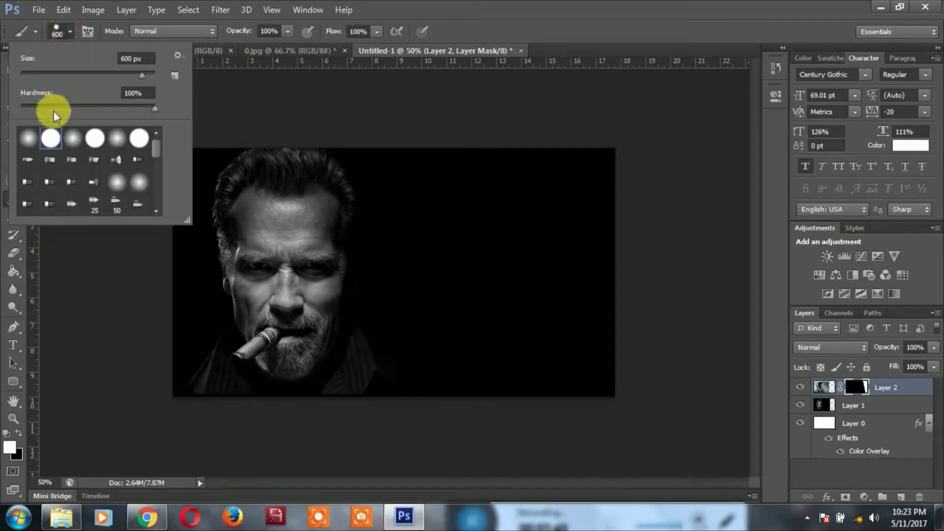
left_click(35, 143)
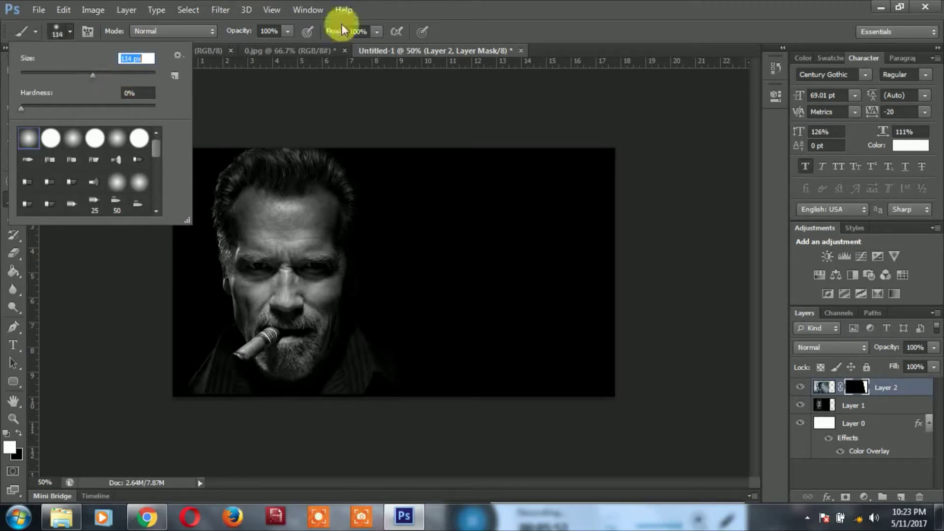
key("Return")
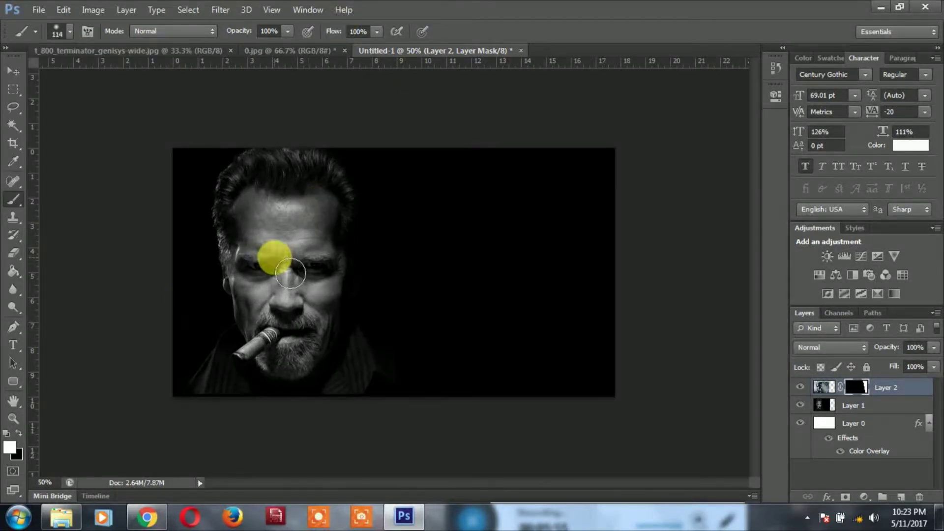
key("bracketleft")
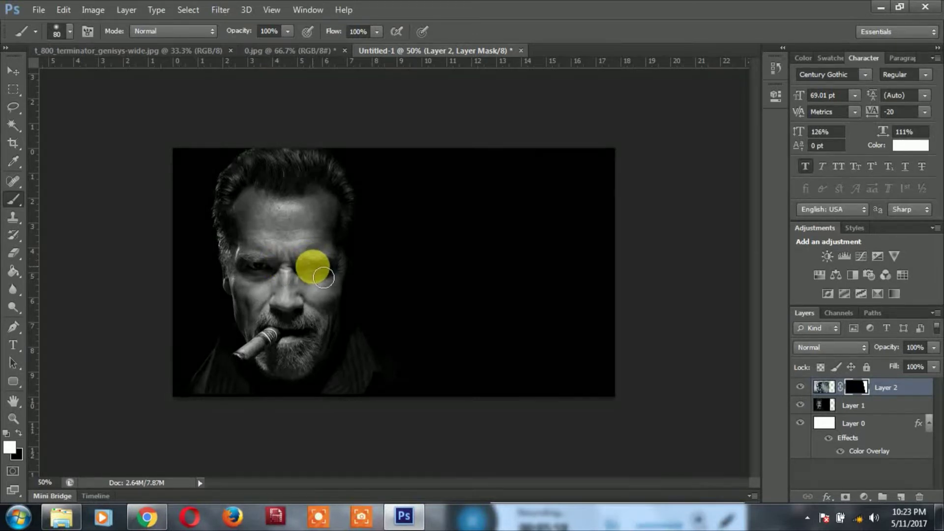
left_click(326, 279)
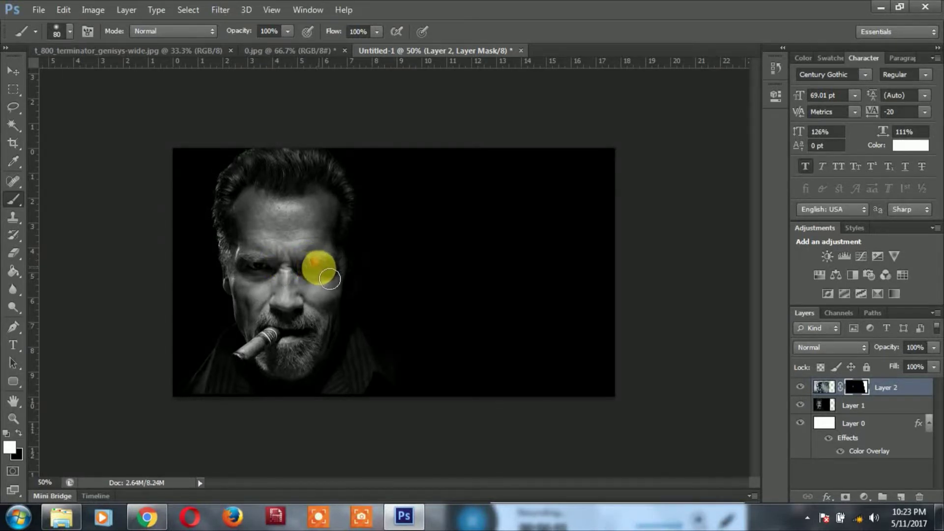
mouse_move(330, 280)
left_mouse_down()
mouse_move(327, 270)
mouse_move(327, 286)
mouse_move(318, 280)
mouse_move(317, 268)
left_mouse_up()
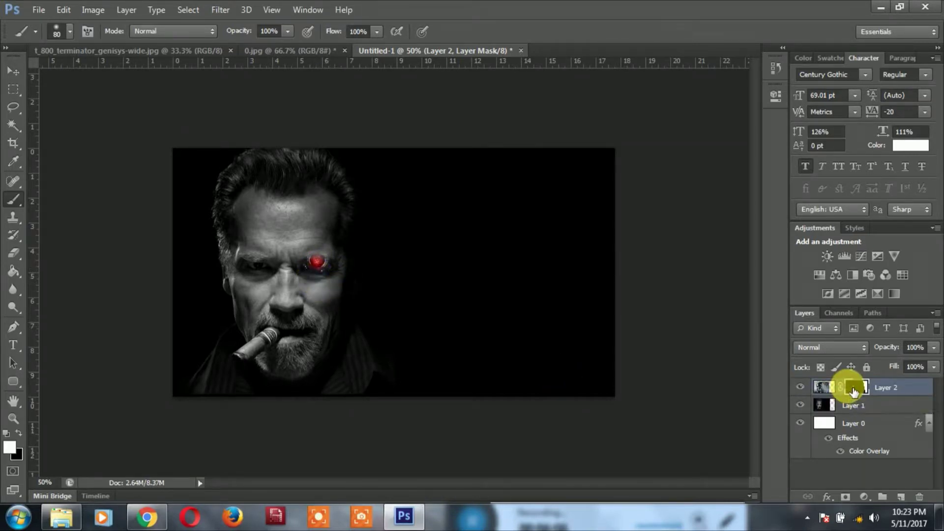
key("v")
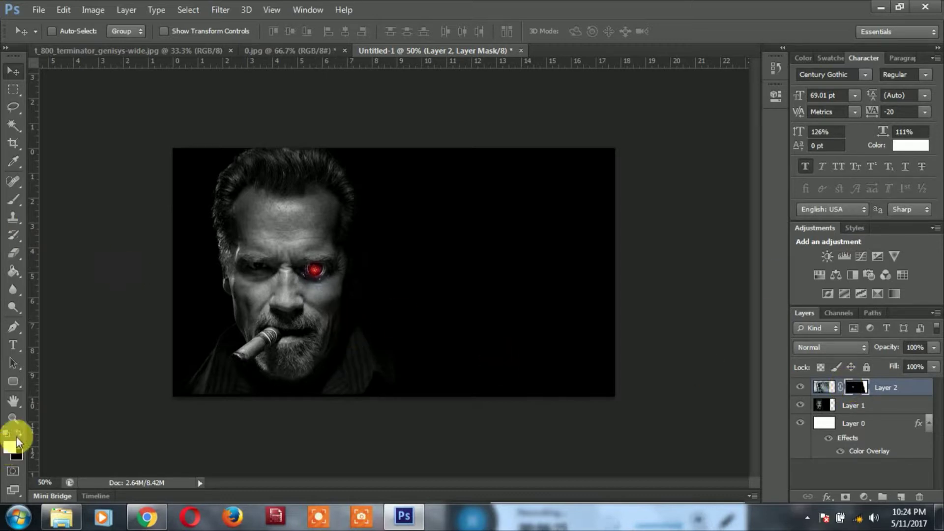
Paint white on the mask with progressively smaller soft brushes to reveal metal on the red-eyed side's jaw, teeth, cheek and forehead.
left_click(14, 200)
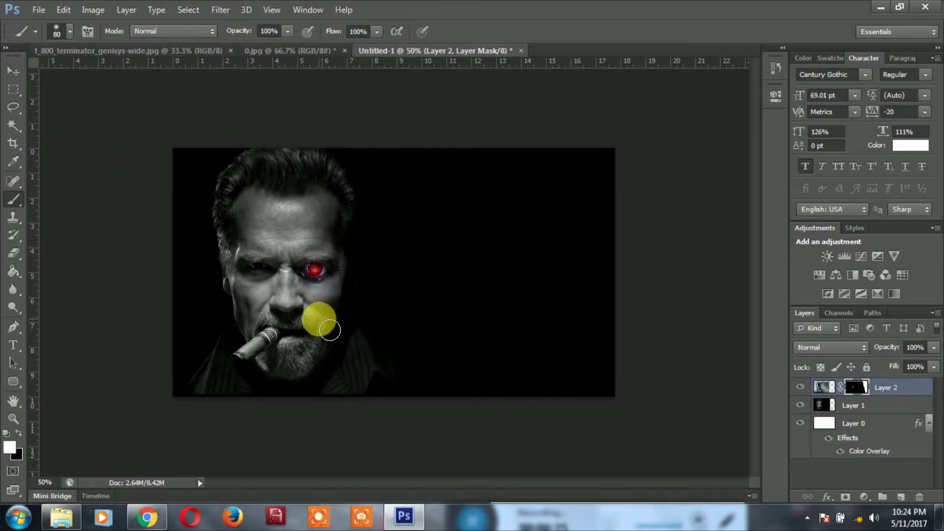
mouse_move(317, 338)
left_mouse_down()
mouse_move(344, 327)
mouse_move(318, 349)
mouse_move(311, 376)
mouse_move(346, 306)
left_mouse_up()
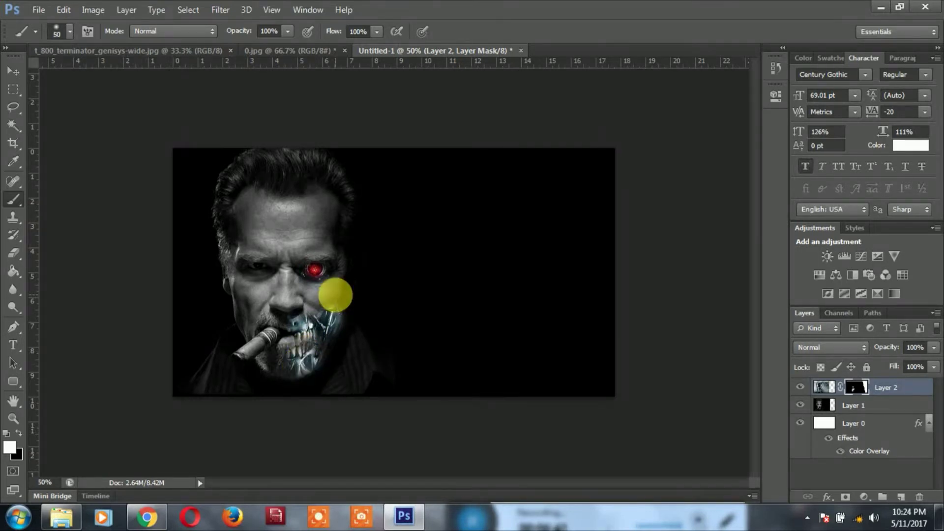
mouse_move(316, 223)
left_mouse_down()
mouse_move(304, 245)
mouse_move(332, 235)
mouse_move(337, 244)
mouse_move(321, 243)
mouse_move(356, 263)
mouse_move(332, 239)
mouse_move(347, 236)
mouse_move(318, 232)
mouse_move(307, 252)
mouse_move(273, 260)
mouse_move(340, 296)
mouse_move(349, 276)
mouse_move(343, 289)
mouse_move(315, 300)
left_mouse_up()
key("bracketleft")
key("bracketleft")
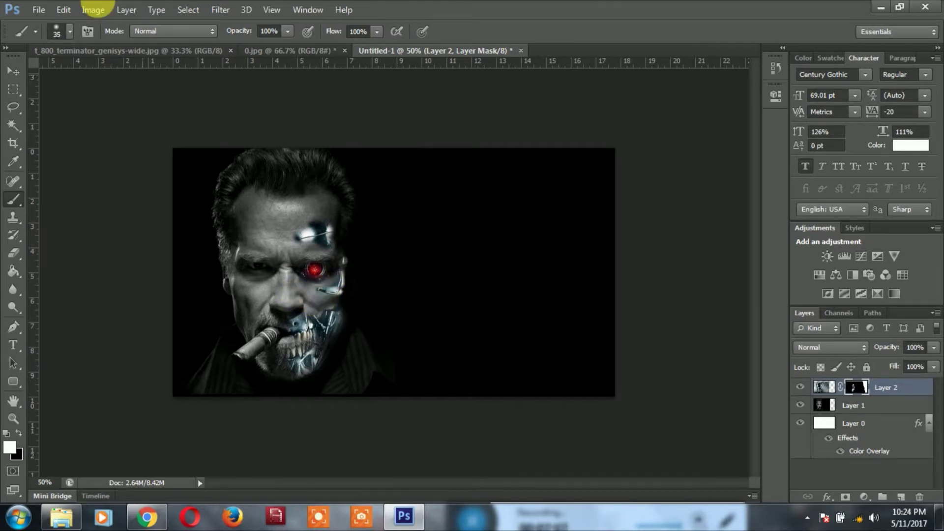
Choose the 39 px textured brush, enlarge it to 70 px, and reveal rough metal patches on the normal-eyed side's cheek and forehead.
left_click(69, 29)
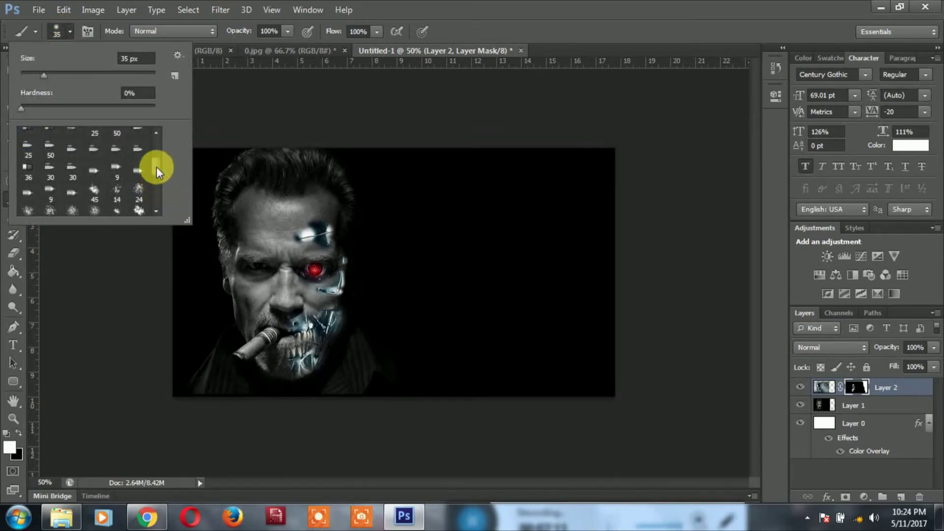
left_click_drag(157, 167, 155, 196)
left_click(94, 181)
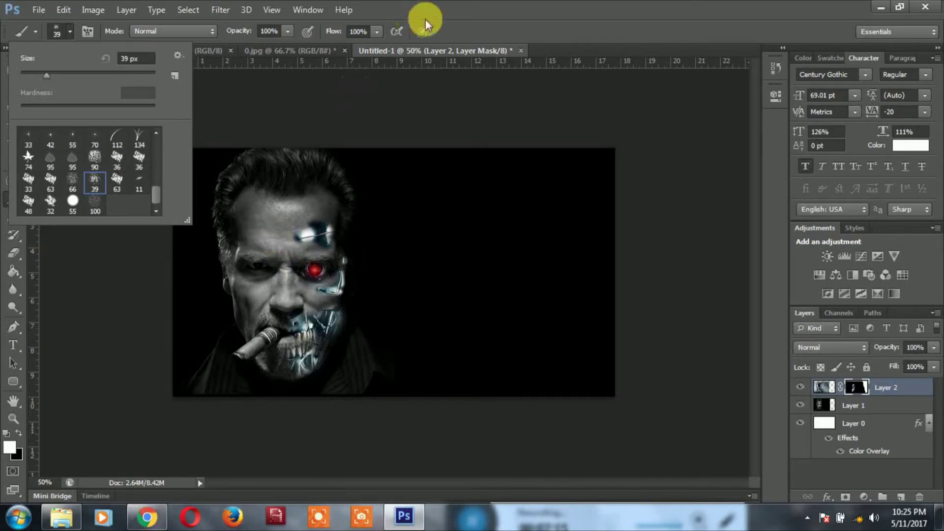
left_click(244, 265)
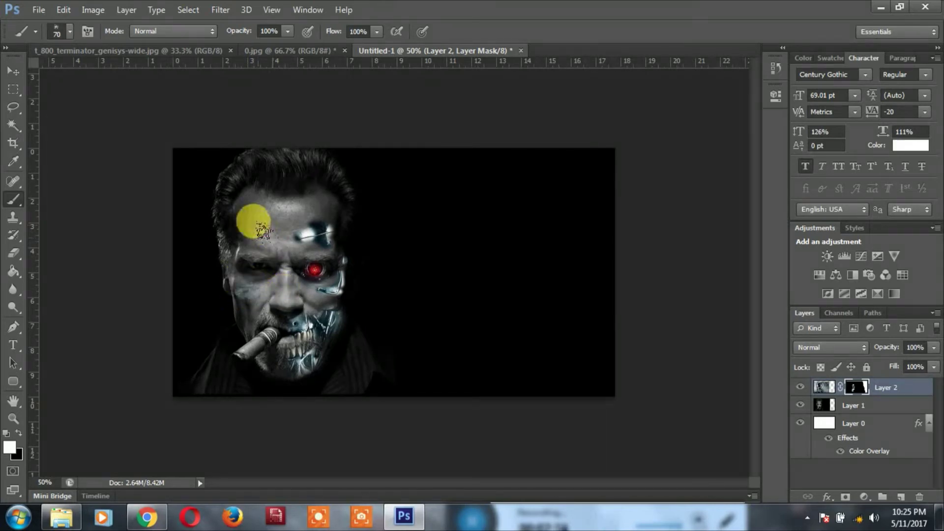
left_click_drag(252, 236, 252, 242)
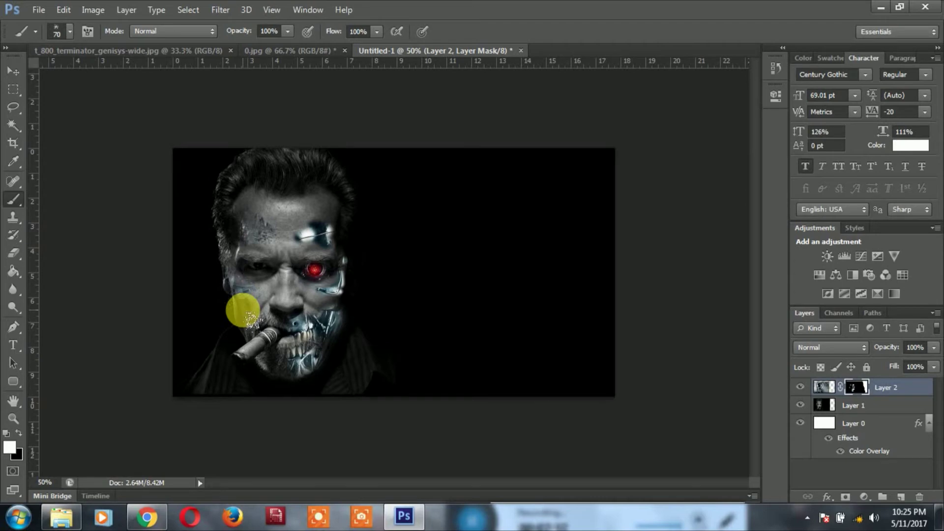
Choose the 55 px round brush and paint on the mask to reveal metal patches under both eyes.
left_click(70, 31)
left_click(73, 201)
left_click(344, 9)
left_click(371, 4)
mouse_move(255, 308)
left_mouse_down()
mouse_move(253, 321)
mouse_move(267, 290)
mouse_move(270, 305)
mouse_move(248, 311)
left_mouse_up()
mouse_move(323, 301)
left_mouse_down()
mouse_move(401, 265)
mouse_move(407, 332)
left_mouse_up()
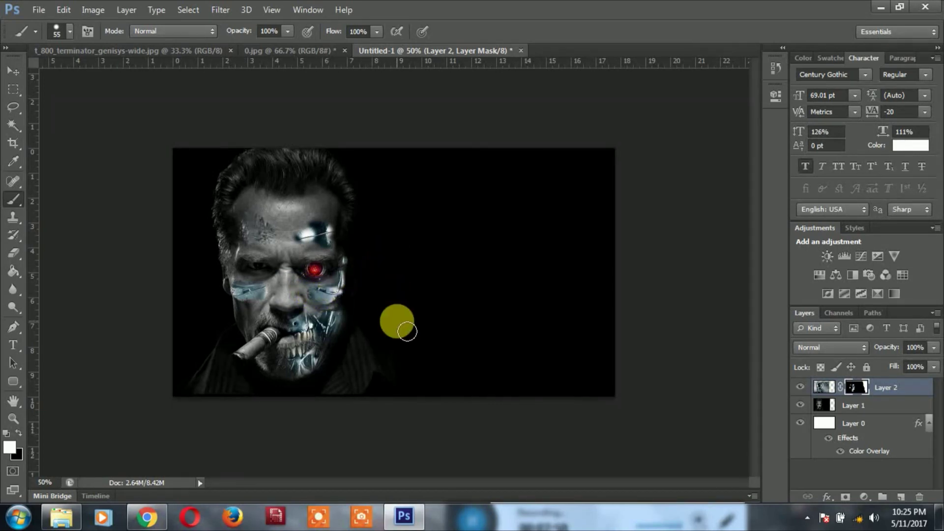
Touch up the Terminator layer's mask along the edge of the exposed metal jaw toward the collar.
key("ctrl+plus")
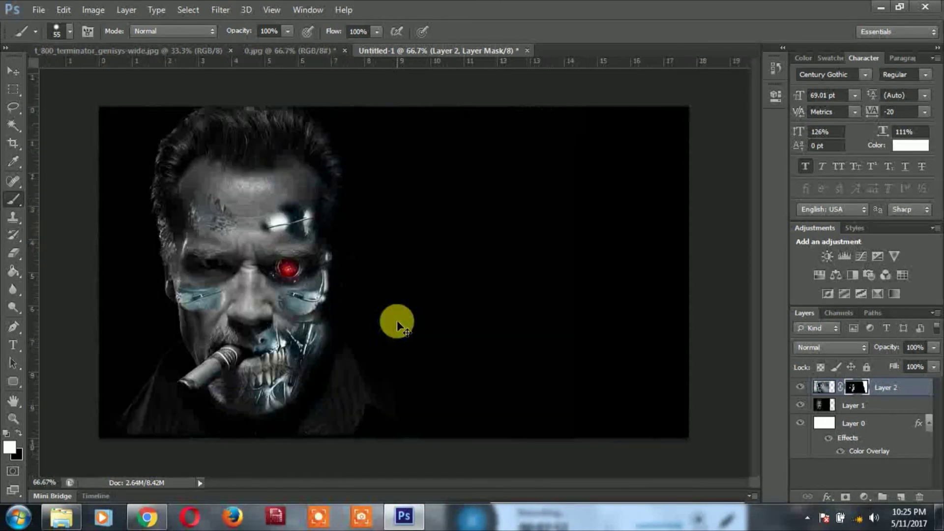
key("ctrl+plus")
key("ctrl+minus")
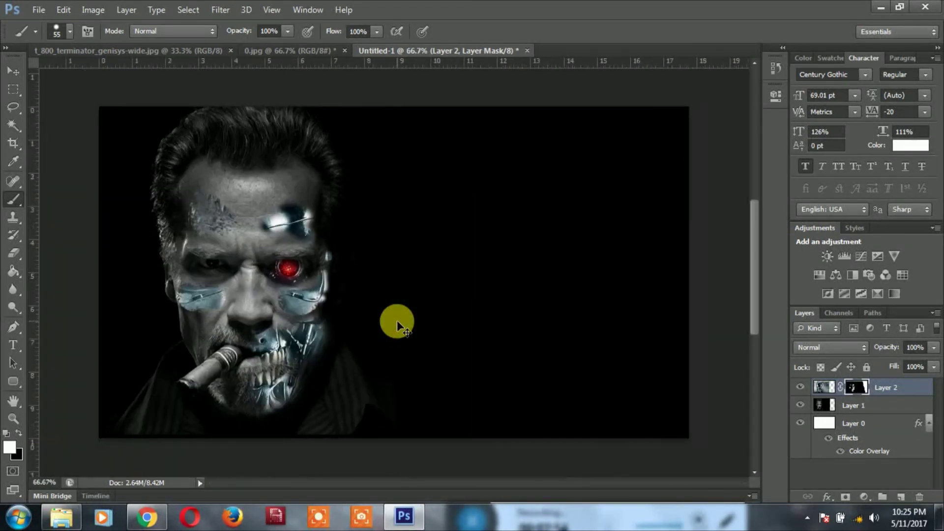
mouse_move(321, 348)
left_mouse_down()
mouse_move(293, 346)
mouse_move(314, 344)
mouse_move(302, 429)
left_mouse_up()
key("v")
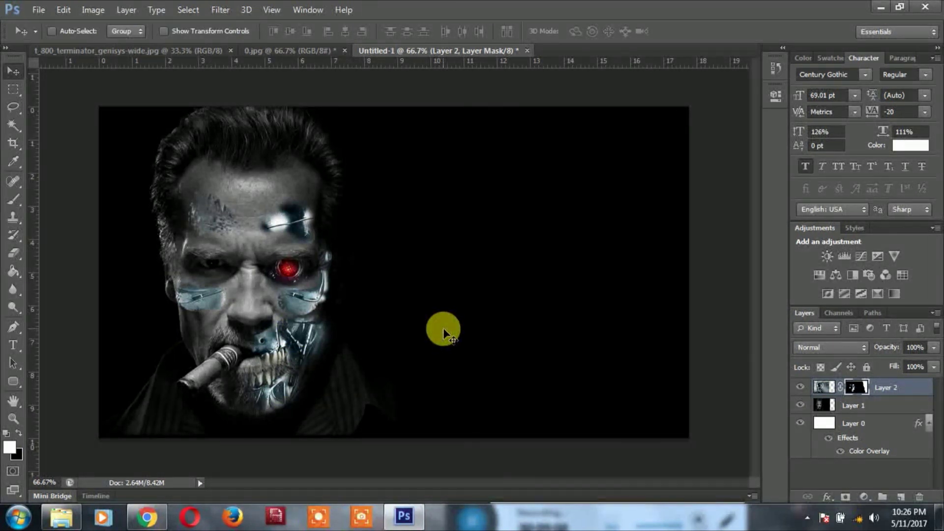